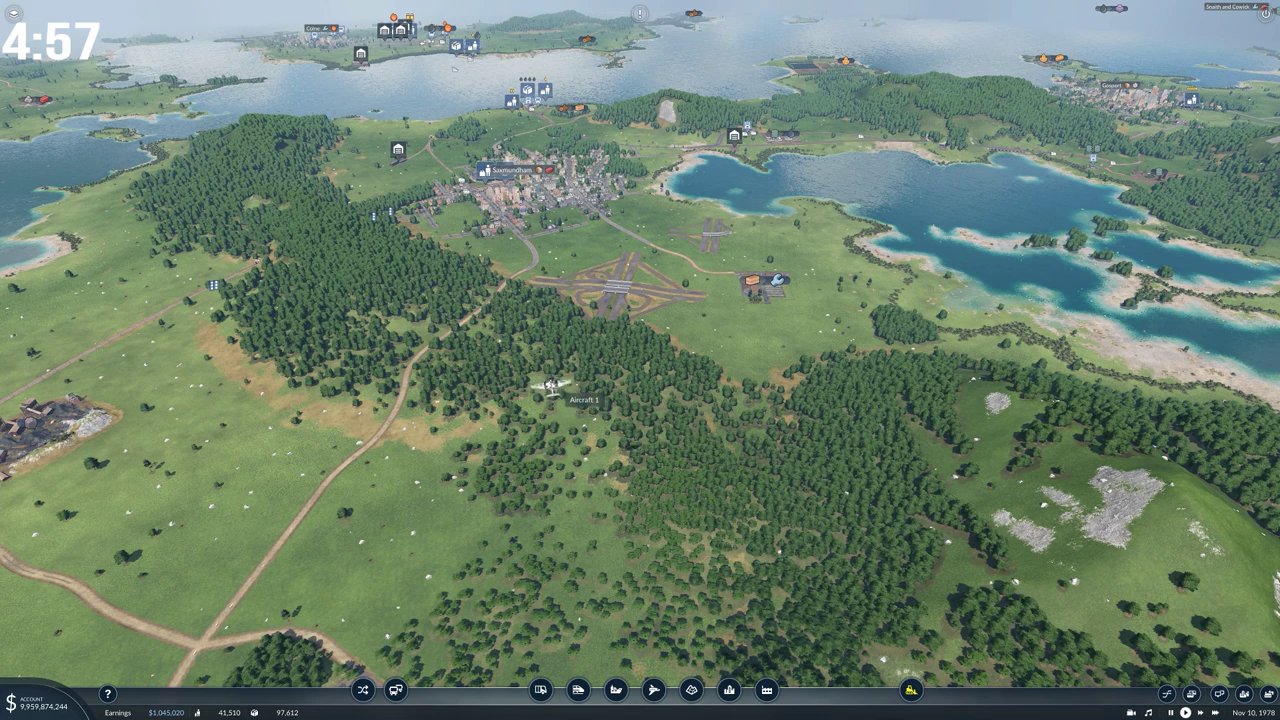
Step: Open Aircraft 1's vehicle window, move it to the upper centre, and have the camera follow the plane
left_click(552, 388)
left_click_drag(1067, 56, 573, 99)
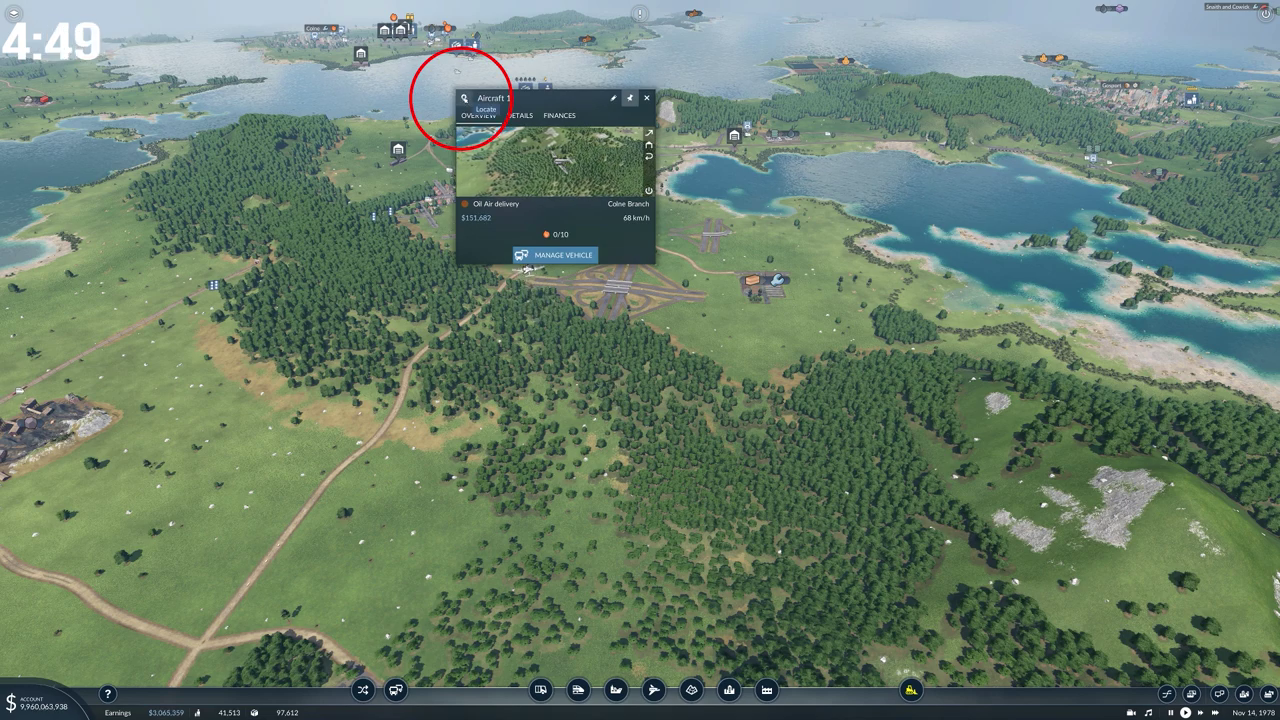
left_click(464, 98)
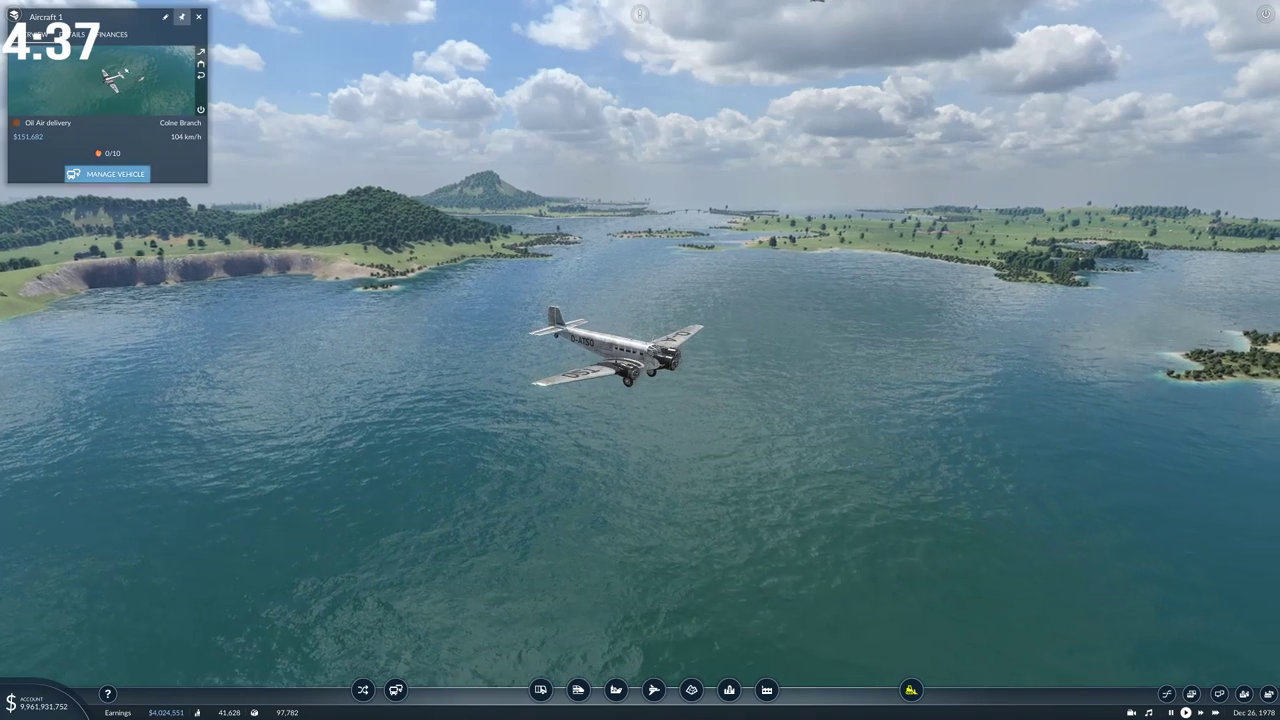
left_click_drag(126, 25, 508, 75)
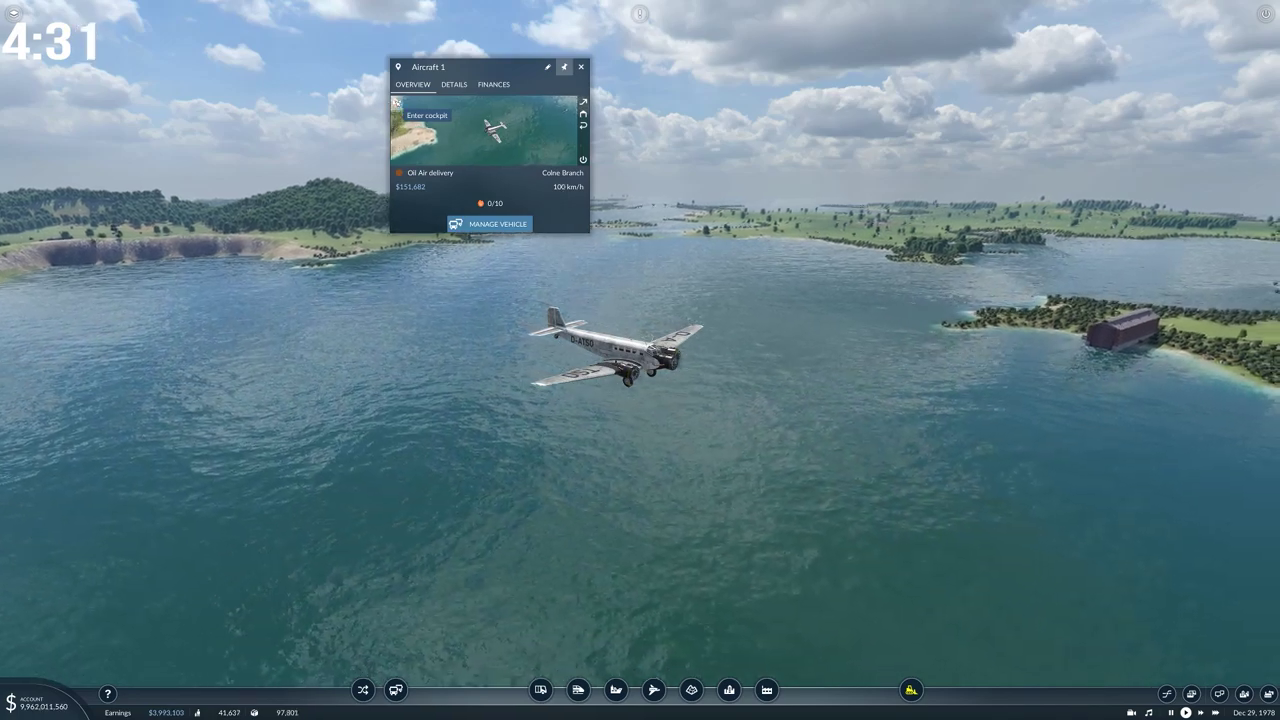
Step: Switch Aircraft 1 to the first-person cockpit view
left_click(396, 103)
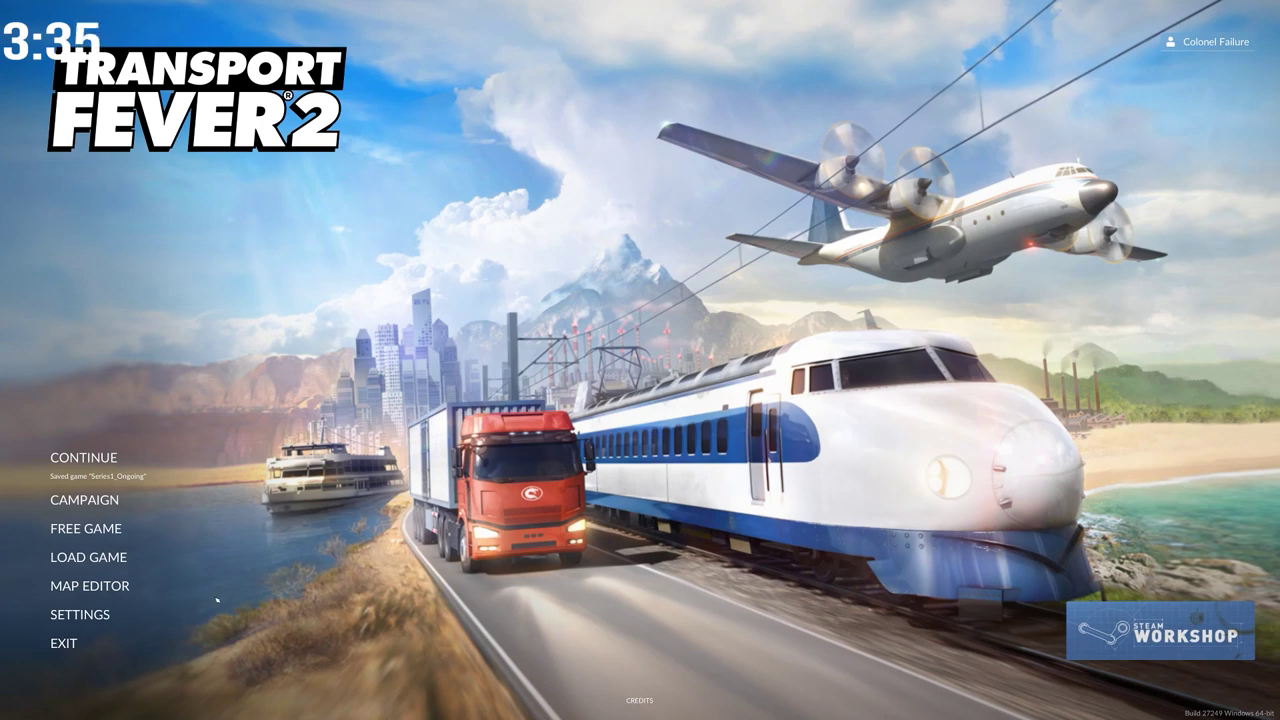
Step: Check the camera tool under Advanced settings, then load the Series1_Ongoing save
left_click(90, 618)
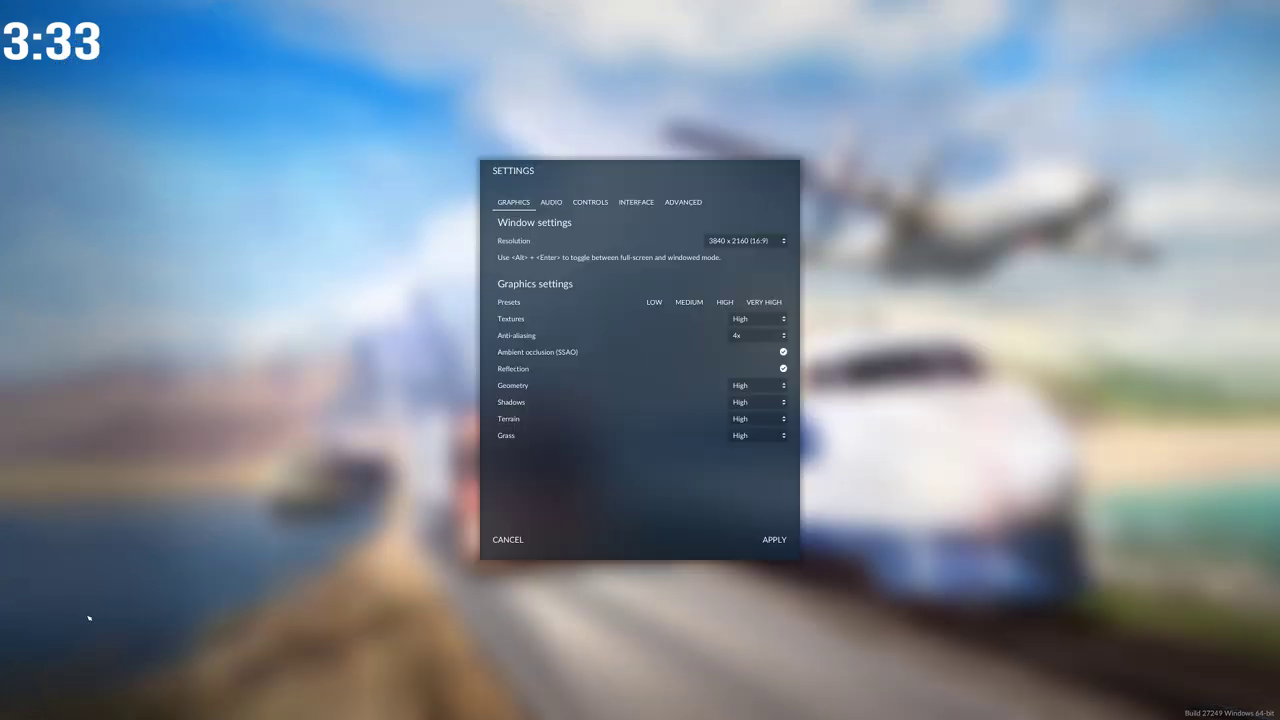
left_click(688, 203)
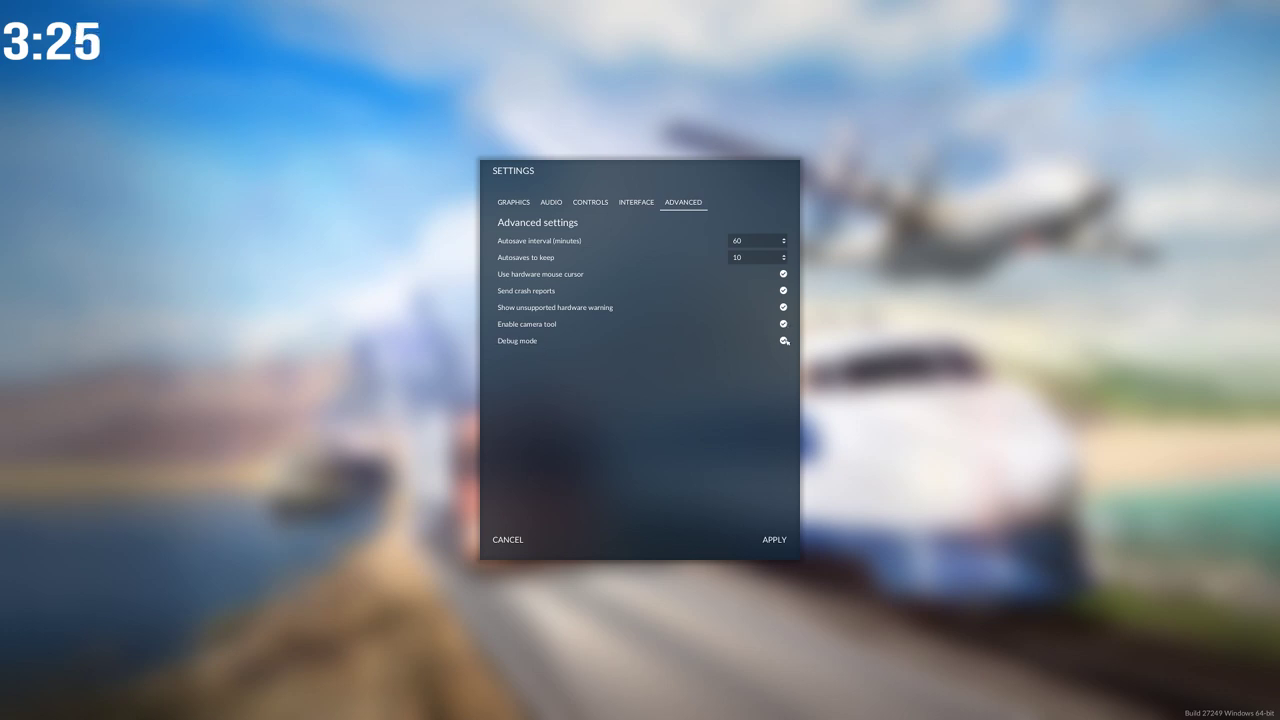
key("Escape")
left_click(85, 554)
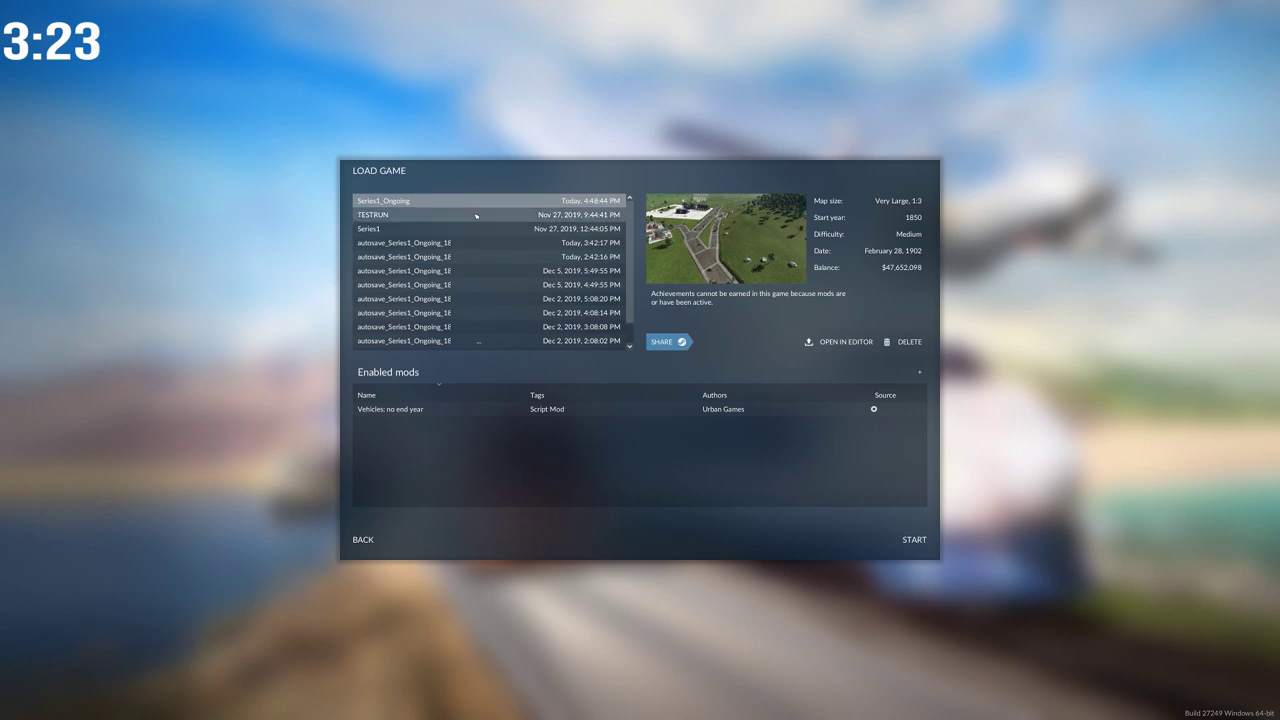
left_click(912, 540)
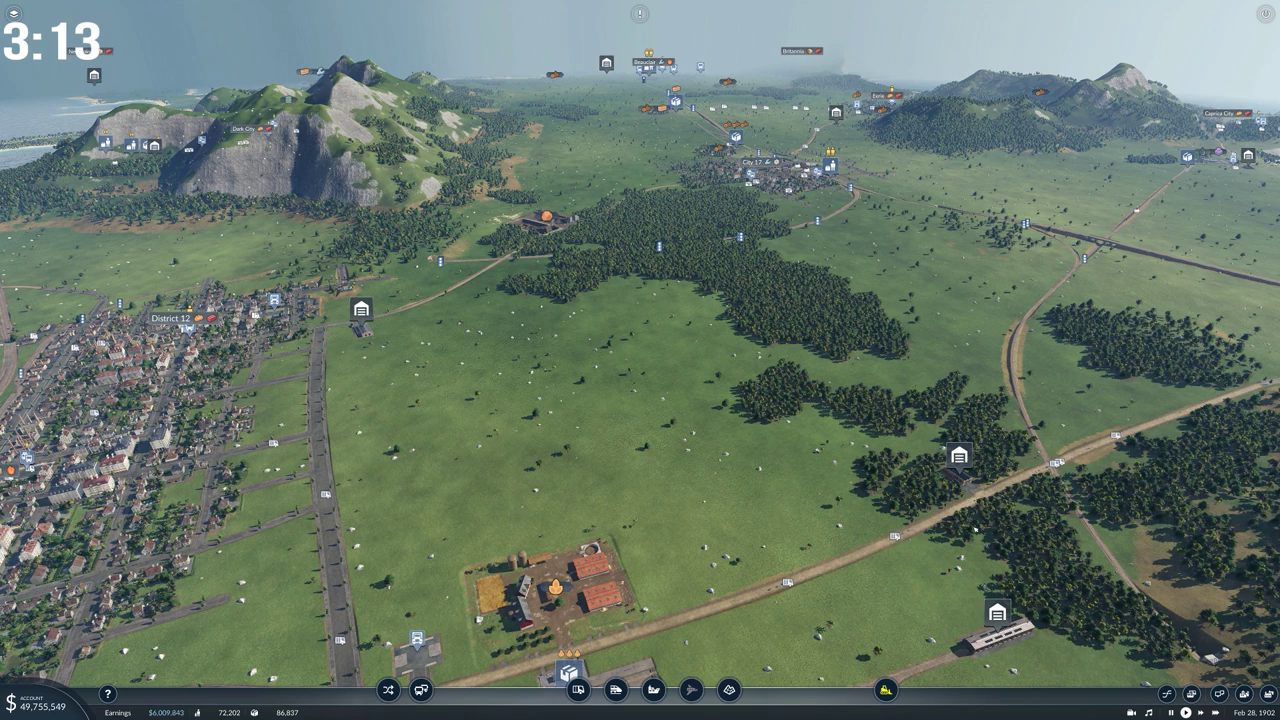
Step: Open the Camera Manager over the harbour view and shift its panel further left
mouse_move(1113, 716)
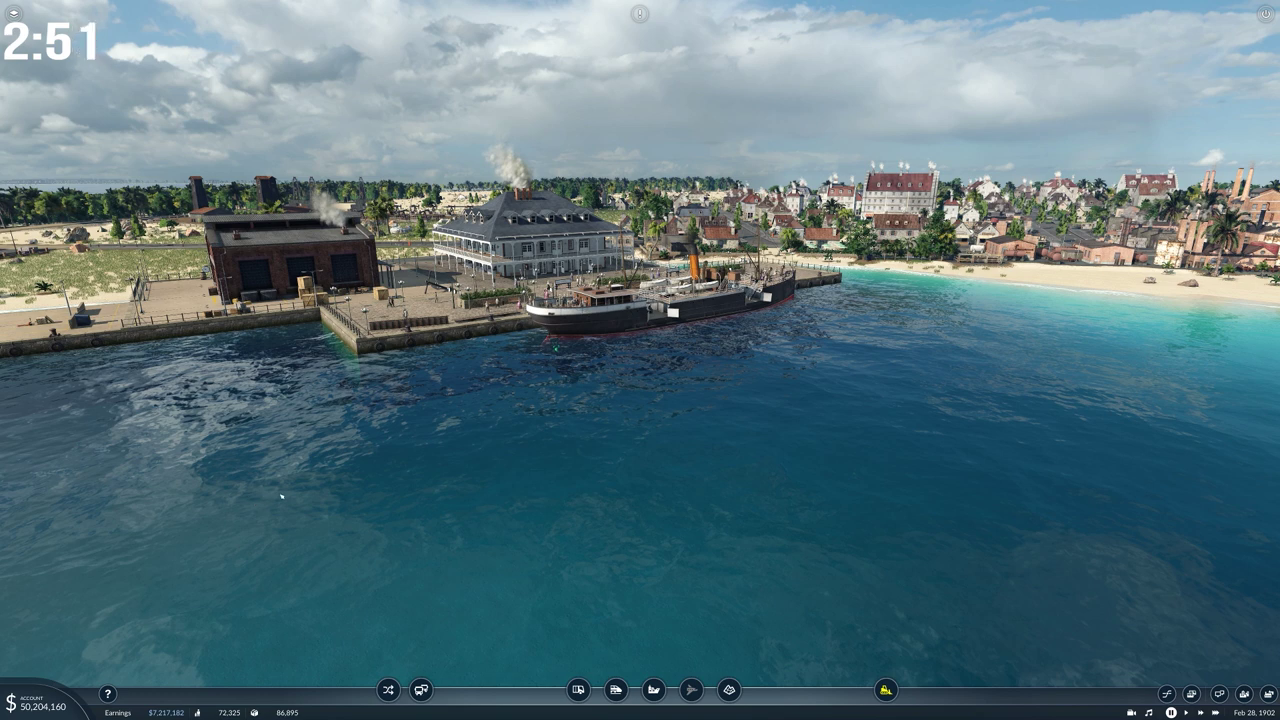
left_click(1131, 712)
left_click_drag(1125, 63, 921, 64)
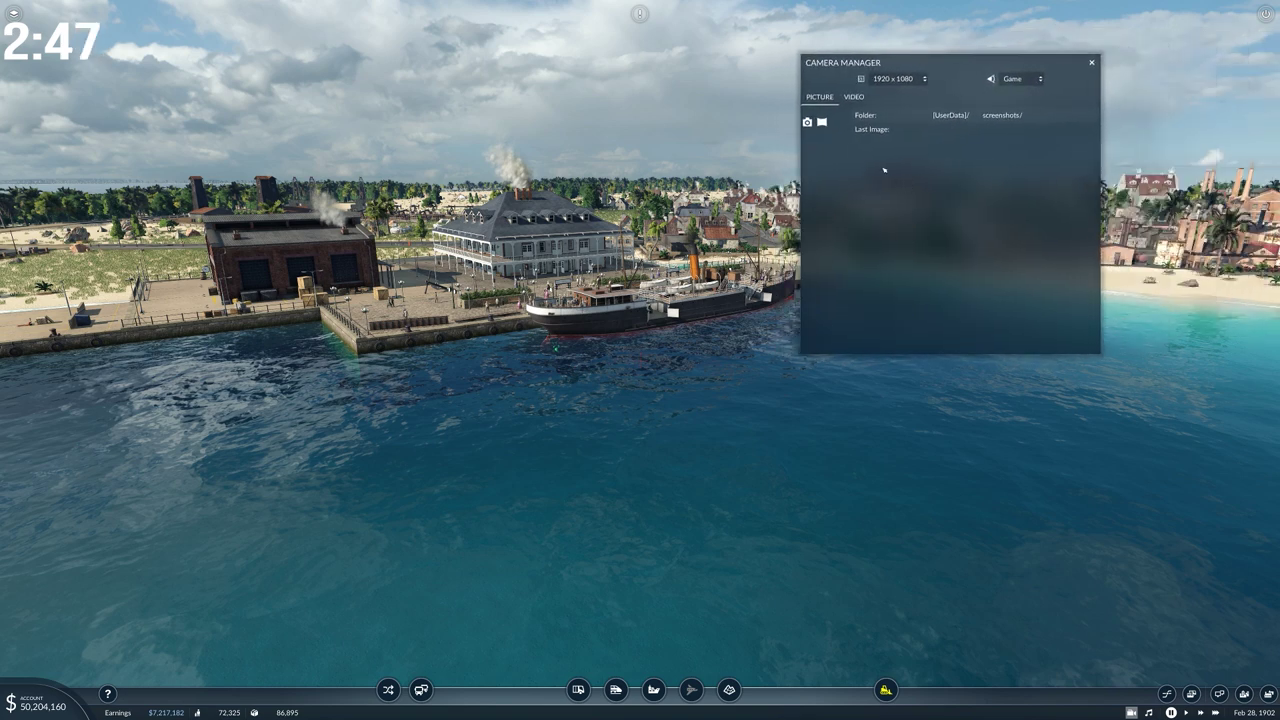
Step: Switch the Camera Manager to VIDEO, keeping 1920 x 1080, the Game lens and 30 fps
left_click(854, 97)
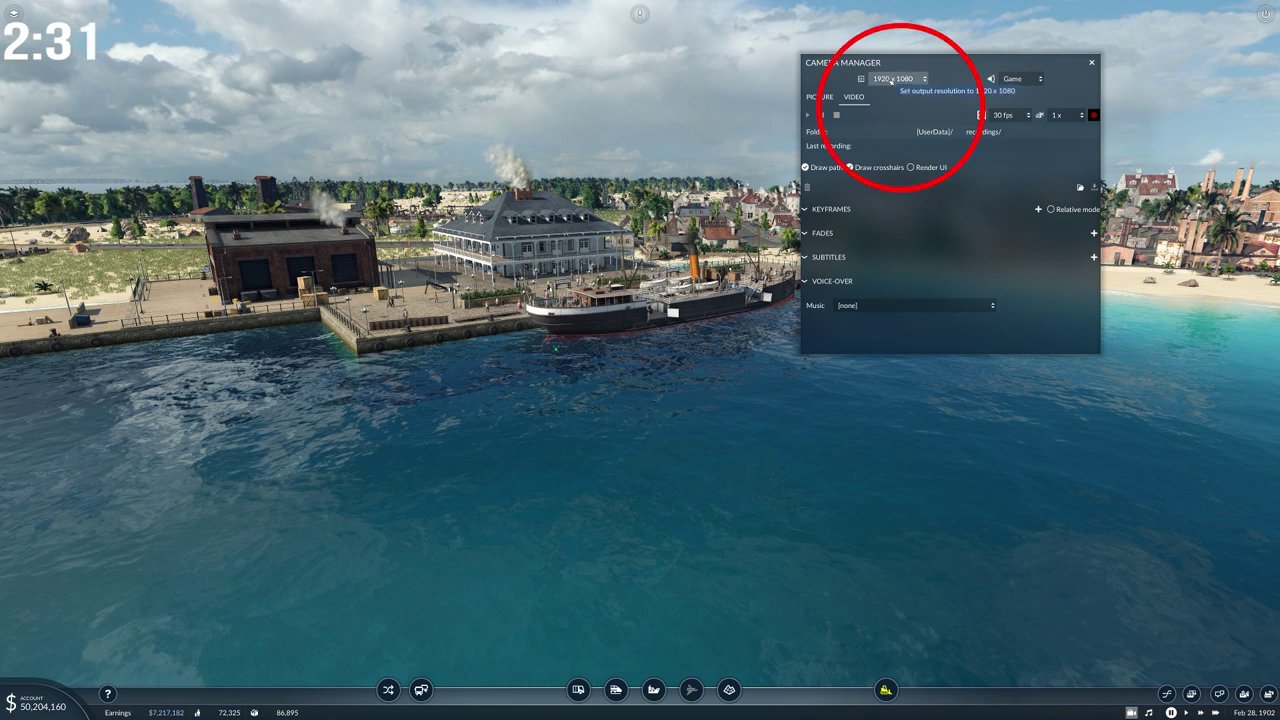
left_click(891, 79)
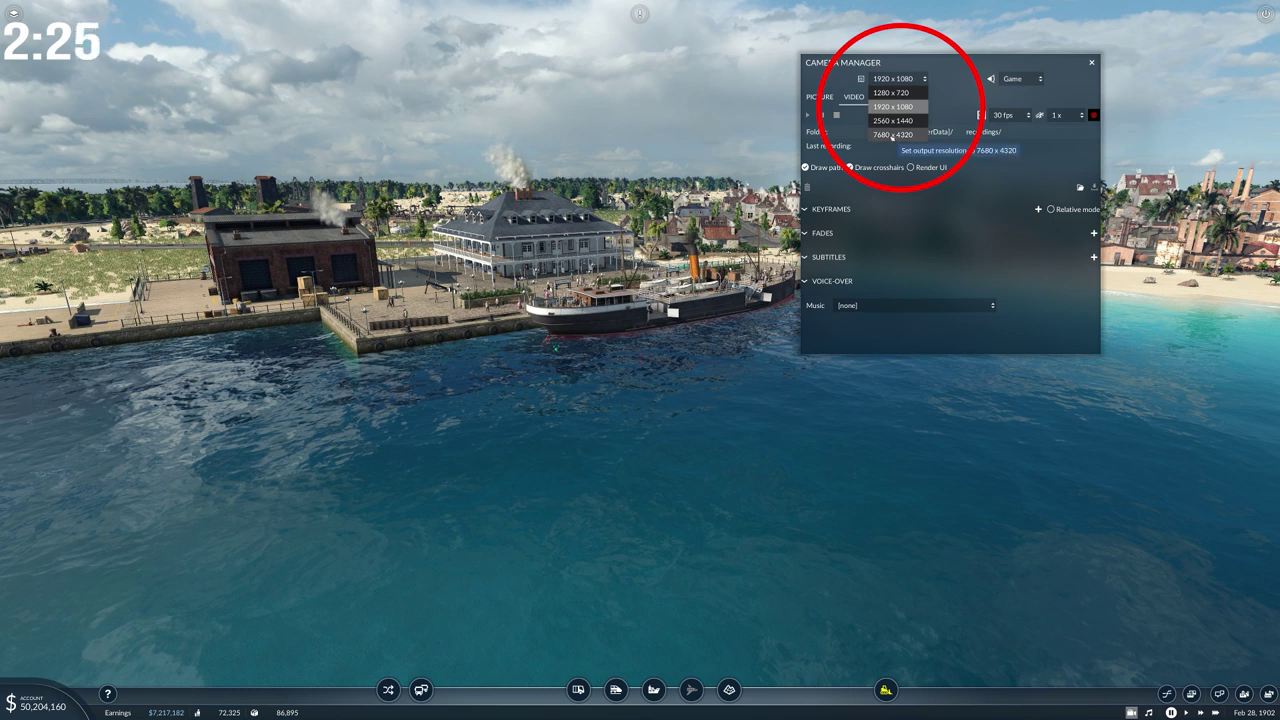
left_click(1013, 78)
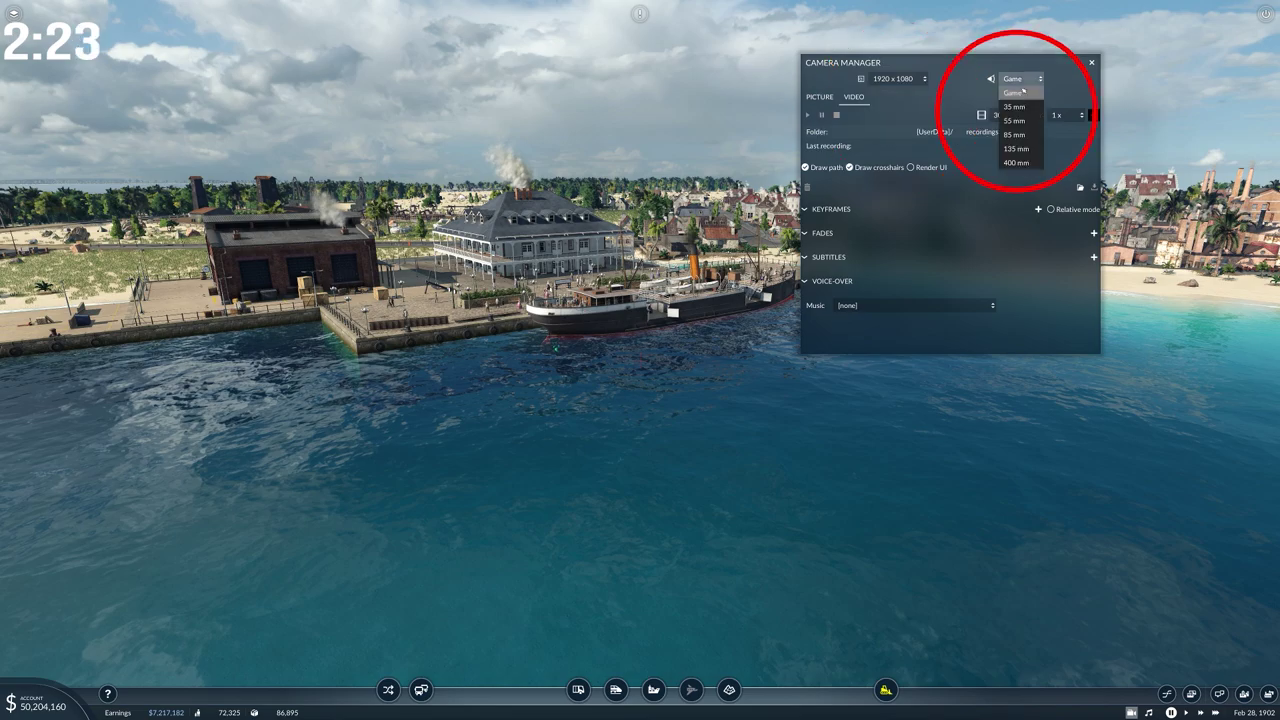
left_click(1019, 162)
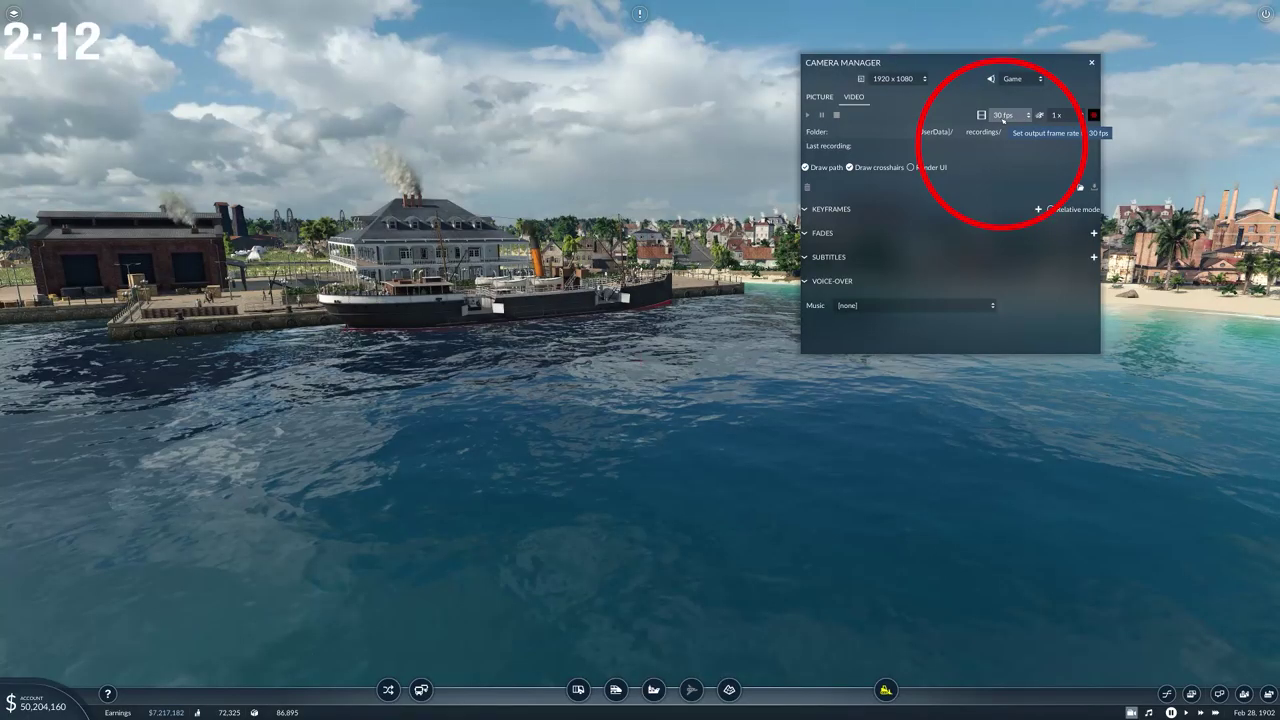
left_click(1003, 116)
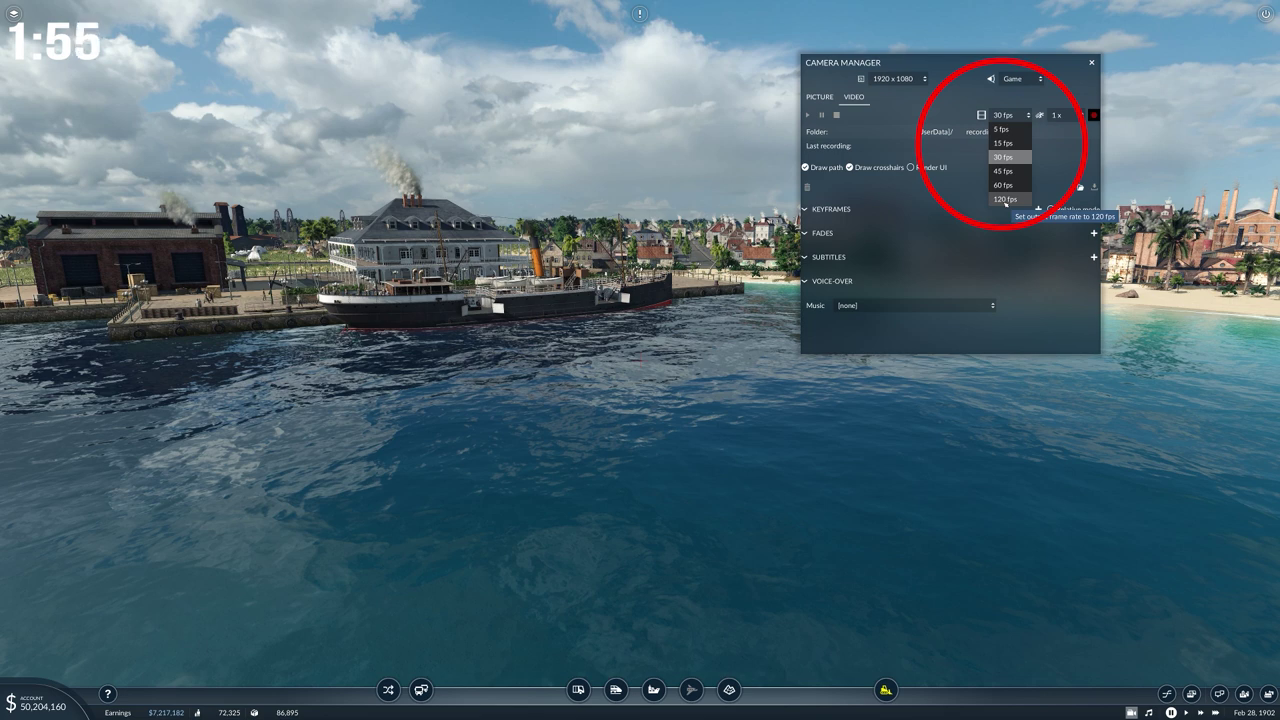
key("Escape")
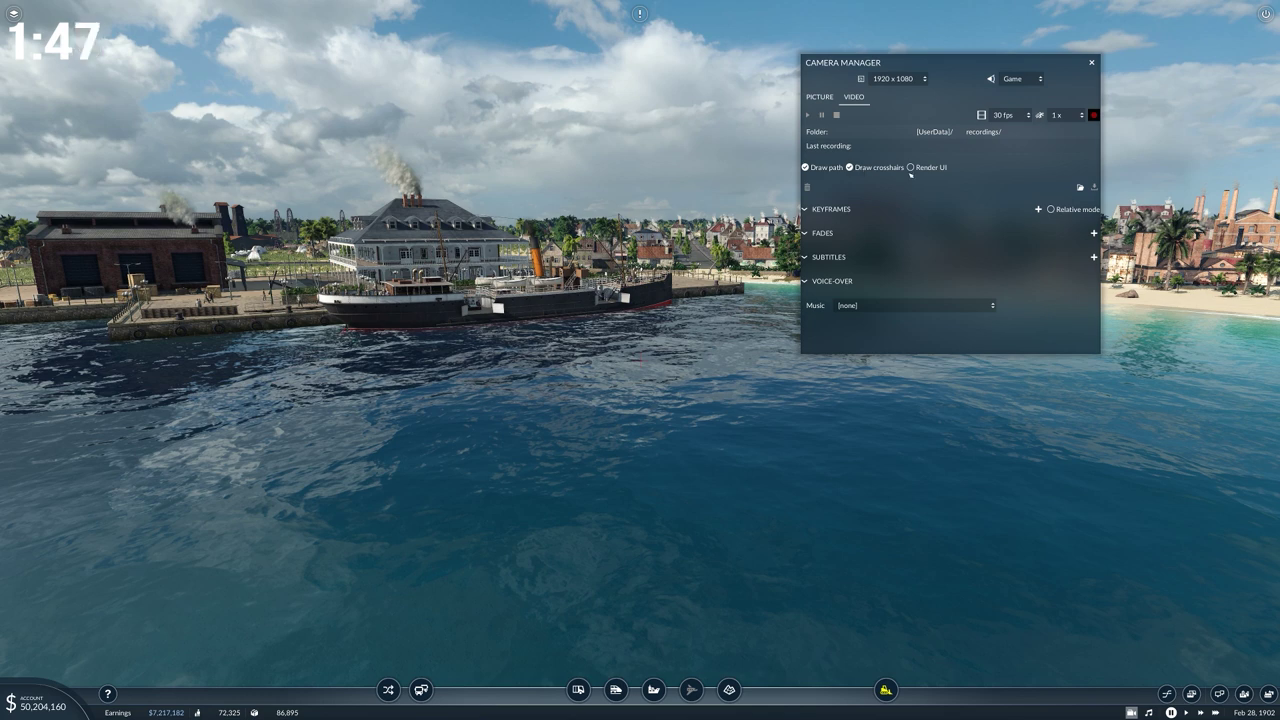
Step: Expand KEYFRAMES and add KeyFrame 0 at 0.00 and KeyFrame 1 at 10.00 from two harbour views
left_click(806, 210)
left_click(806, 210)
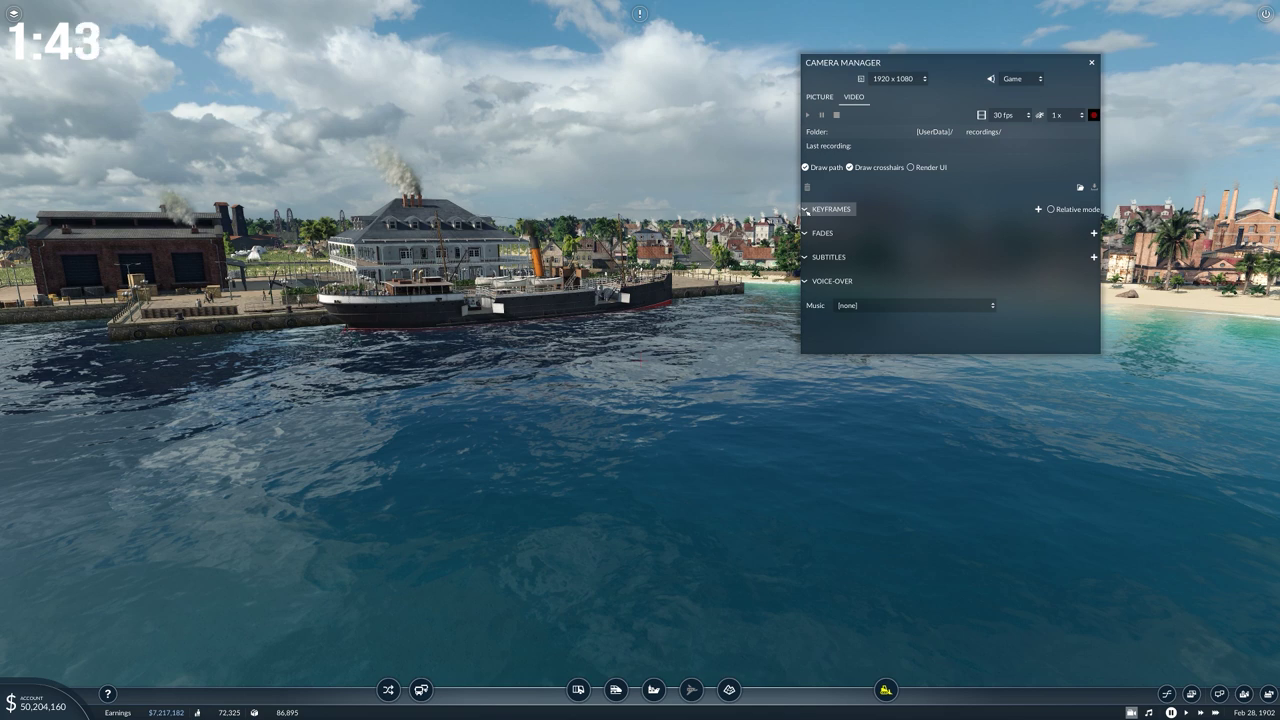
left_click(806, 210)
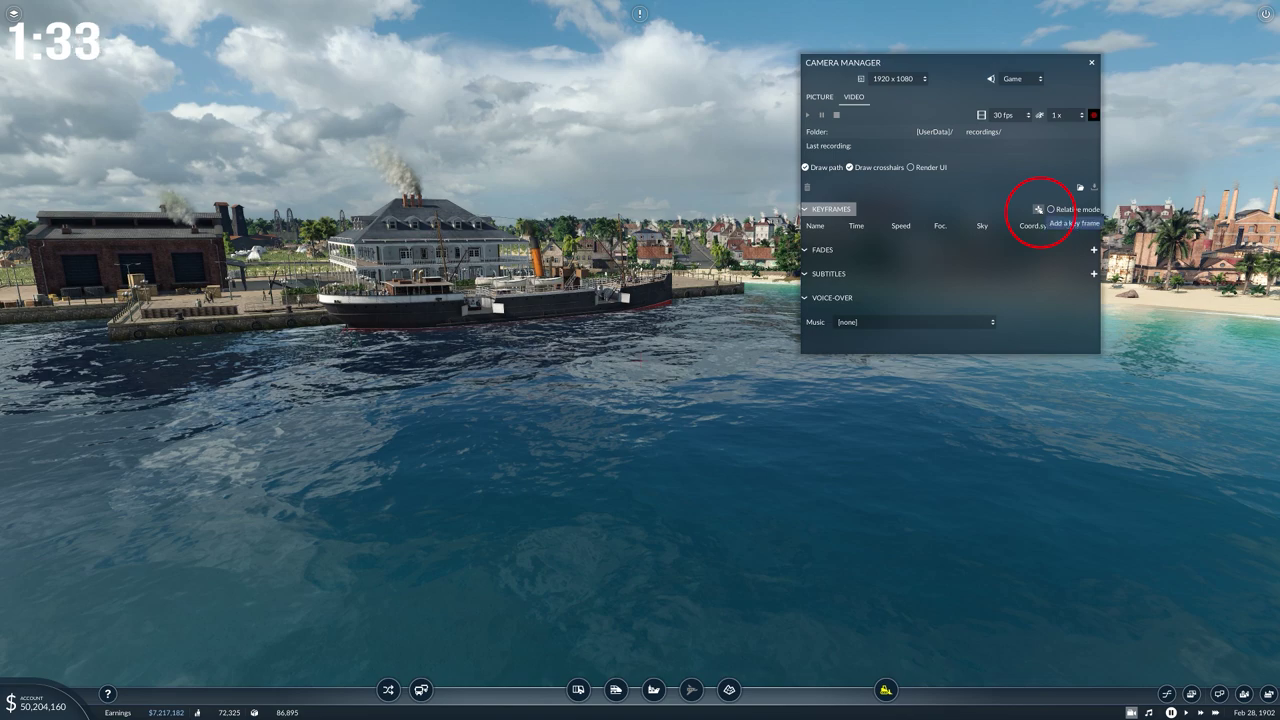
left_click(1038, 209)
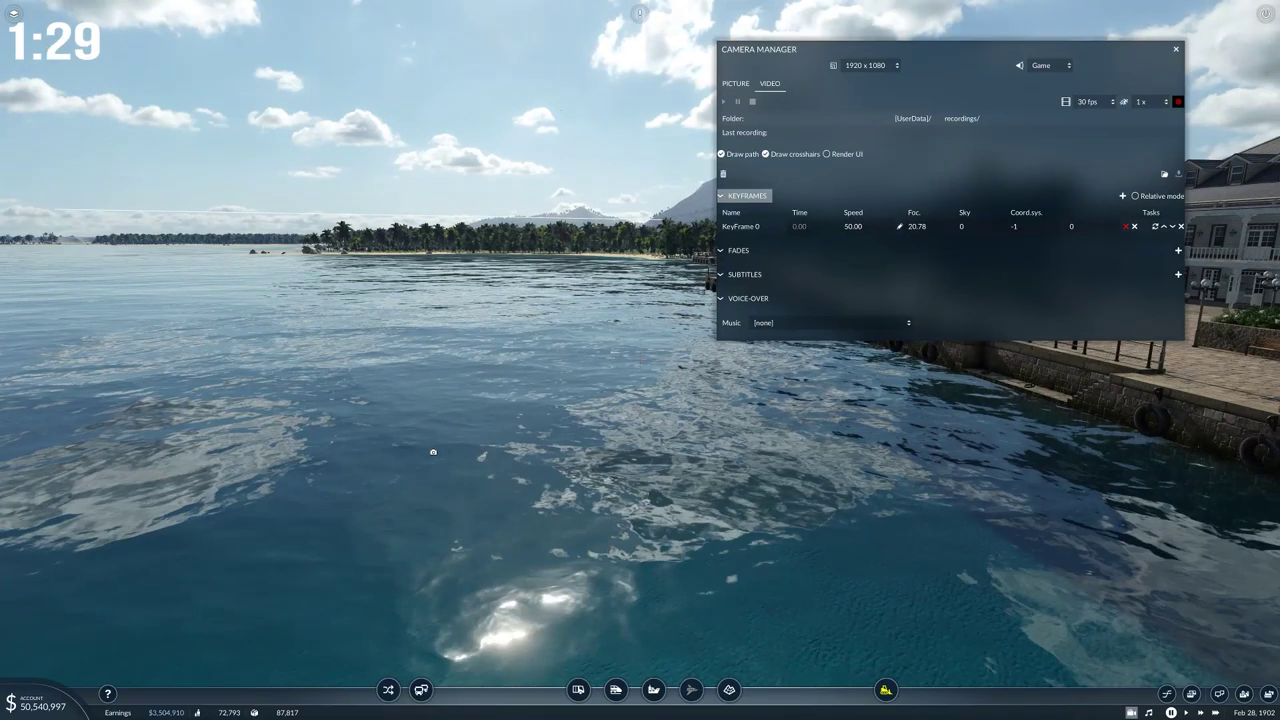
left_click(1122, 196)
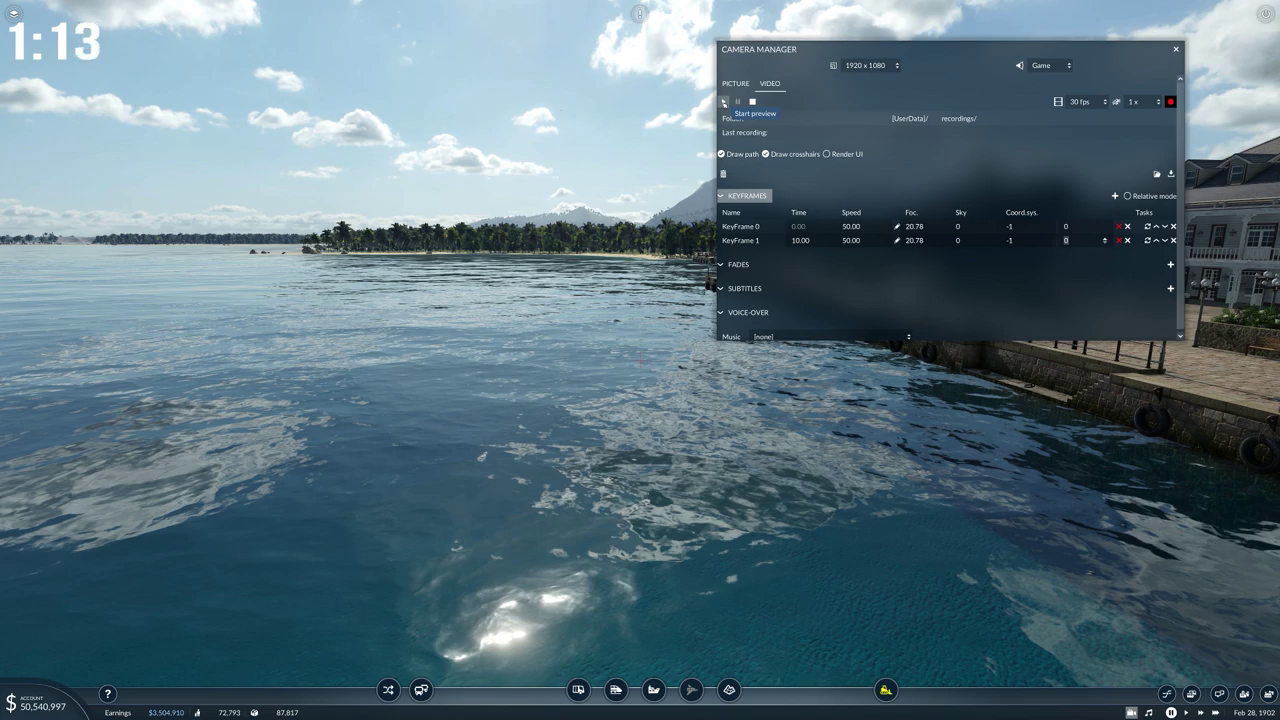
Step: Preview the camera path through the keyframes twice
left_click(724, 101)
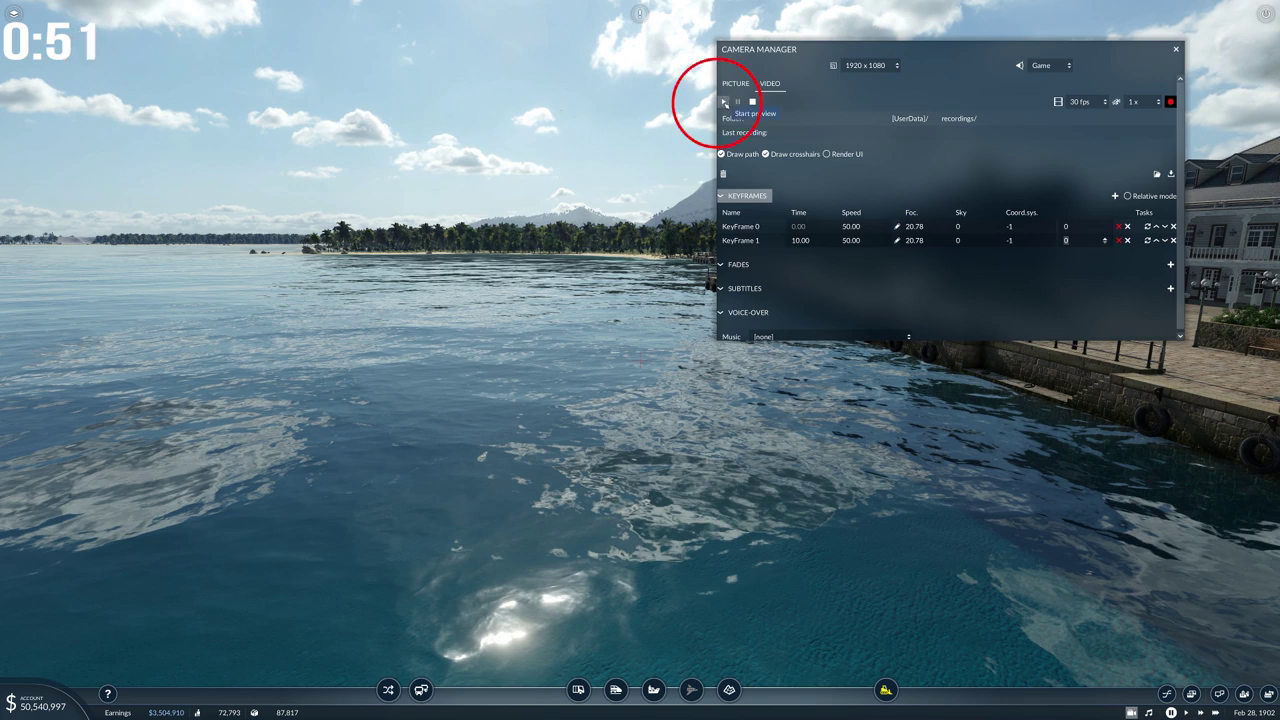
left_click(725, 102)
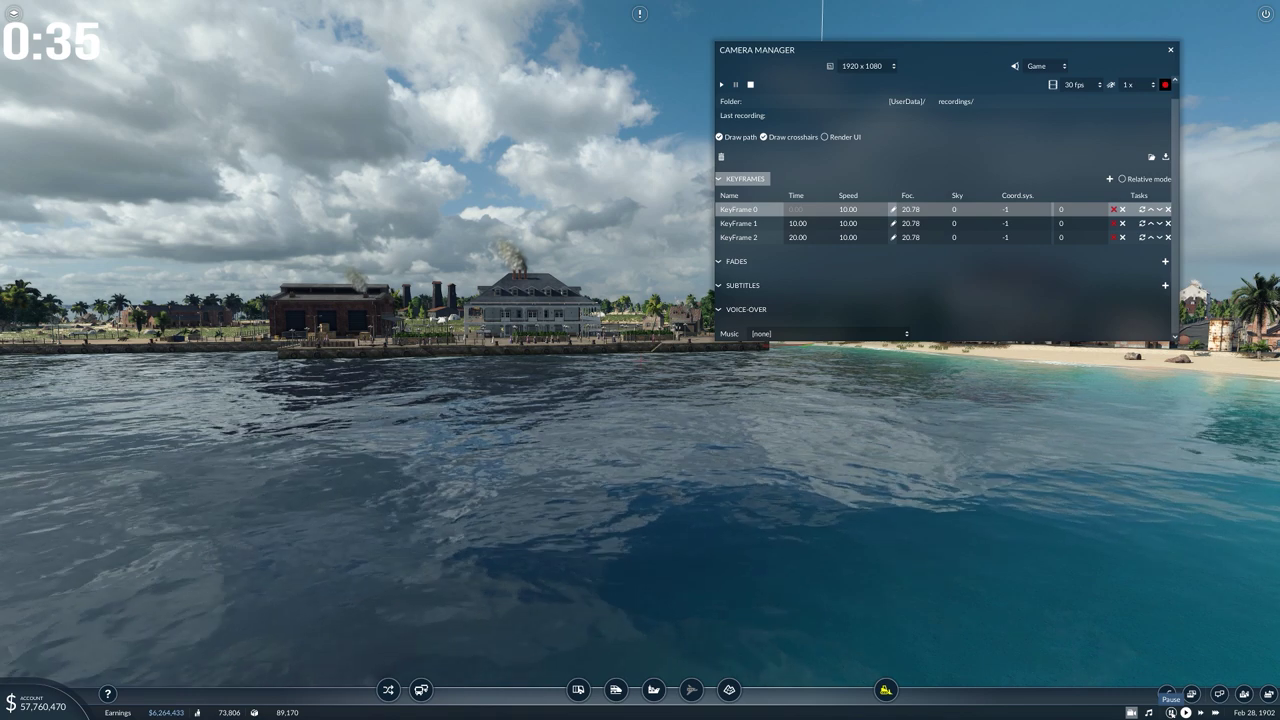
Step: Pause the game and start recording the keyframed harbour flight to frames
left_click(1171, 712)
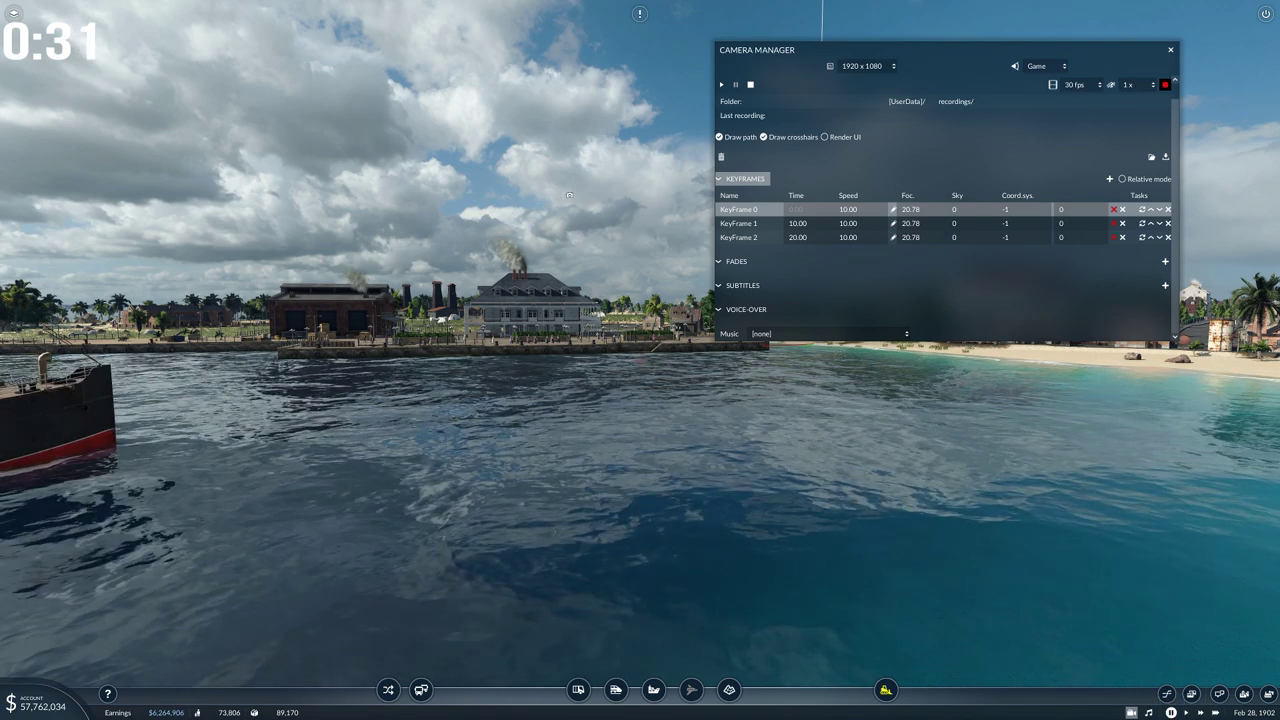
left_click(1165, 85)
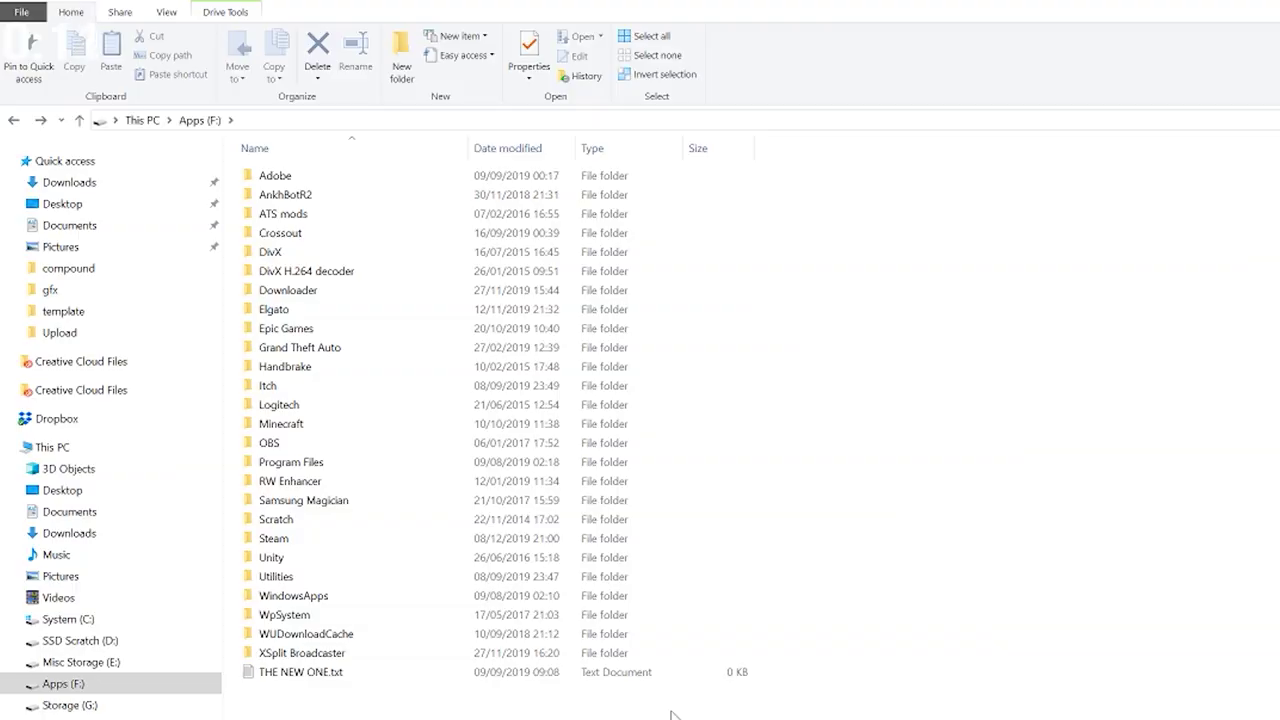
Step: Browse Steam > userdata > account folder > 1066780 > local > recordings > unnamedVideo_20191208_211841
double_click(270, 539)
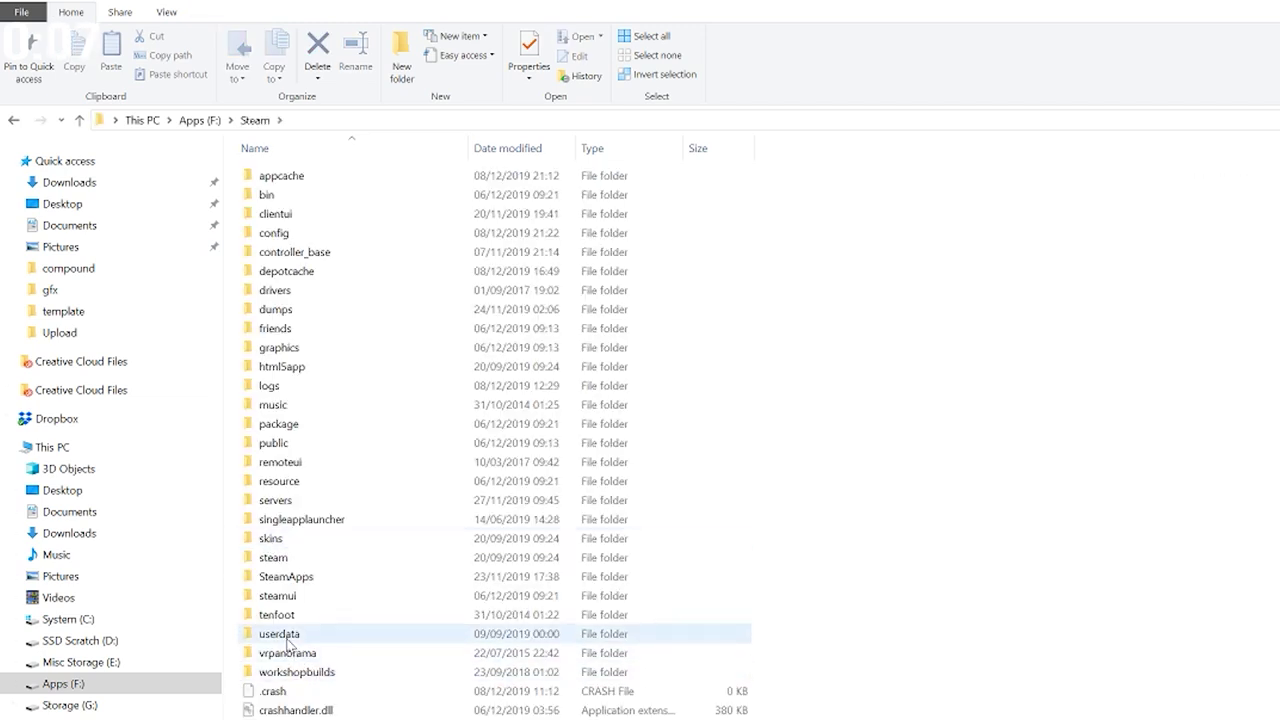
double_click(288, 644)
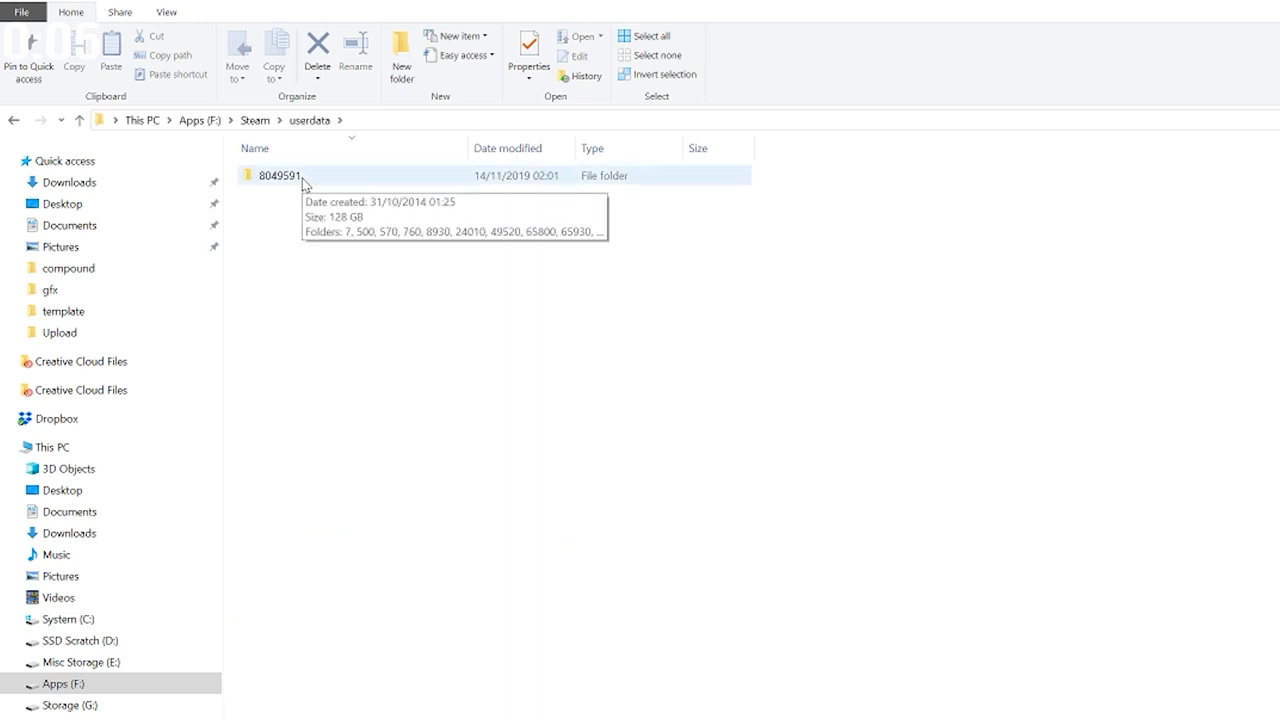
left_click(305, 183)
double_click(305, 183)
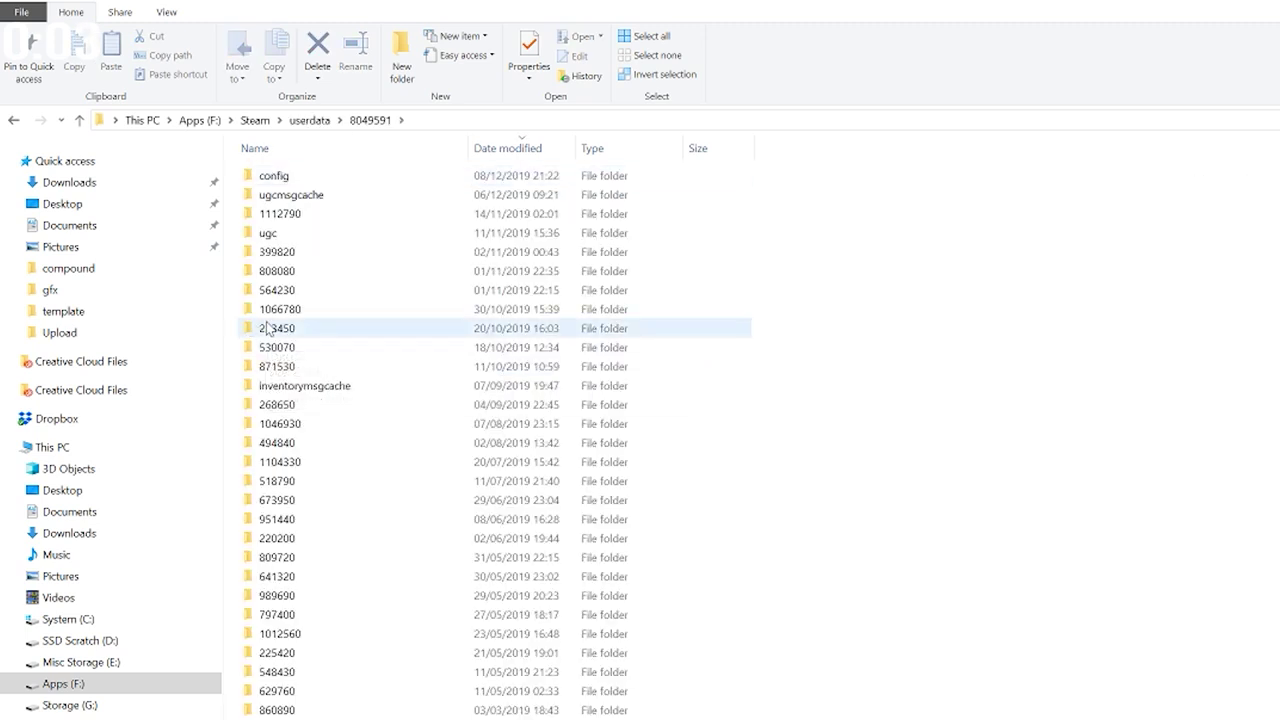
left_click(286, 317)
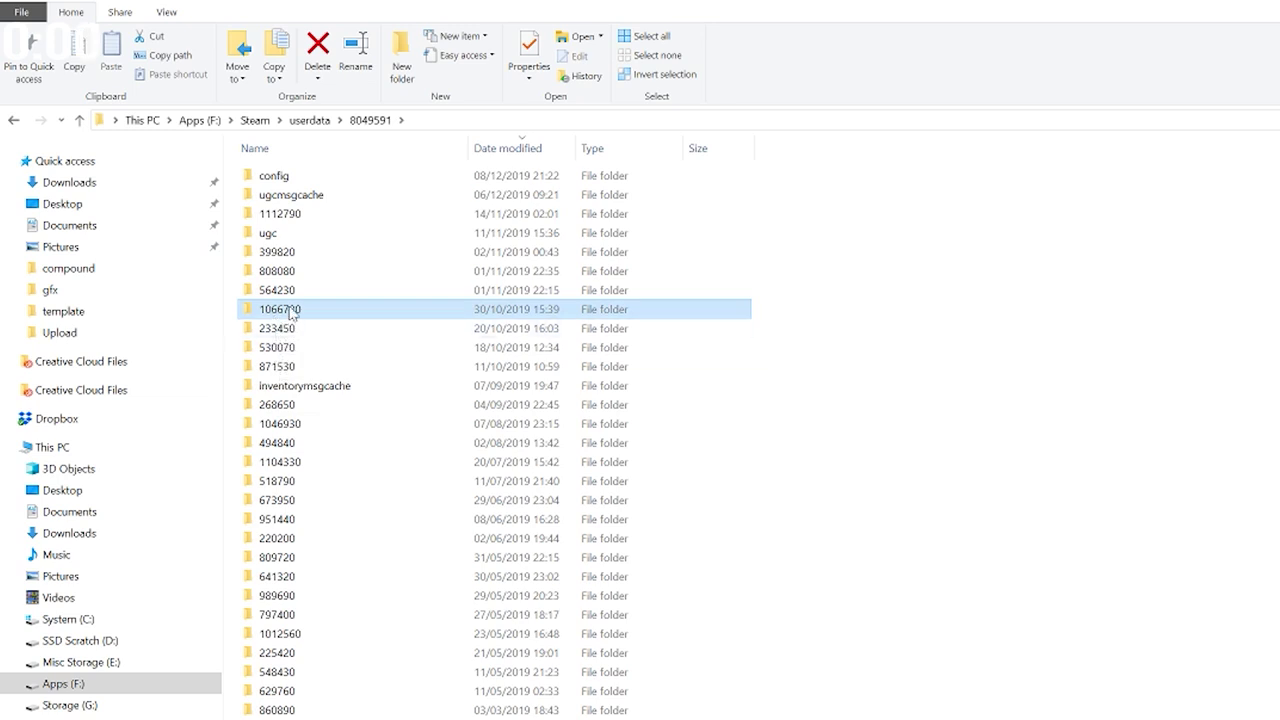
double_click(293, 313)
double_click(283, 178)
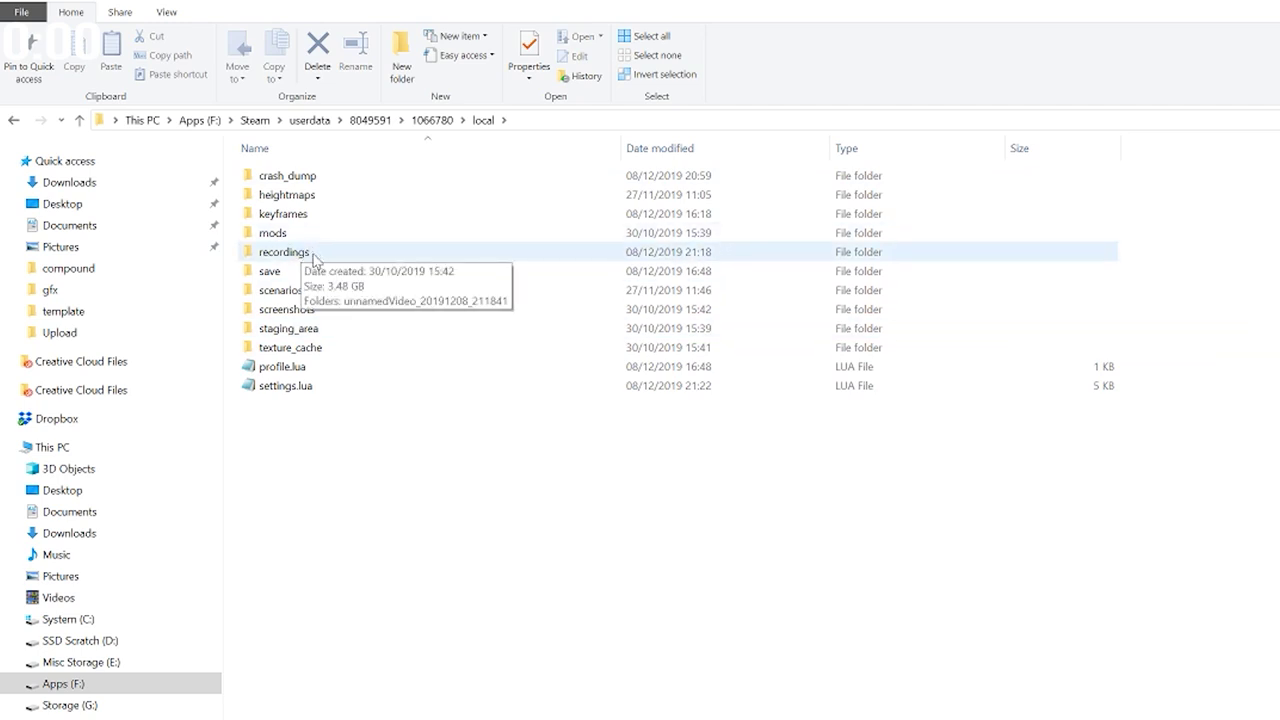
double_click(313, 258)
left_click(341, 186)
double_click(341, 186)
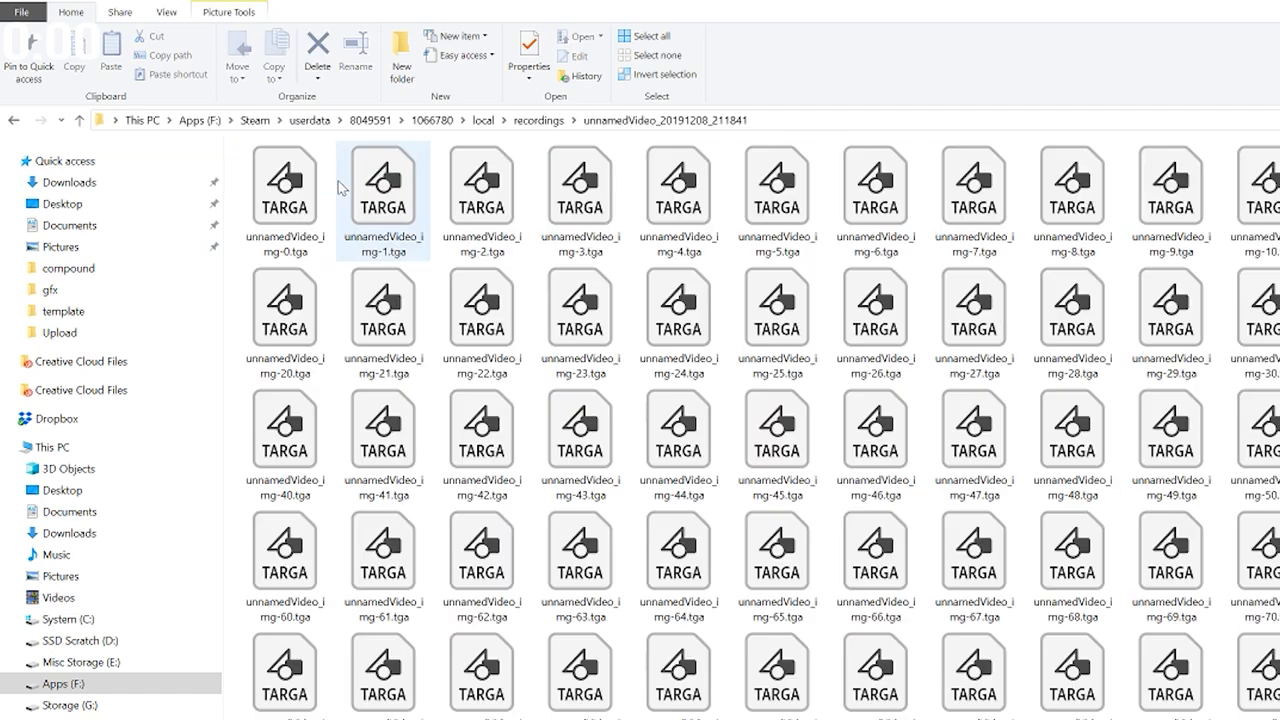